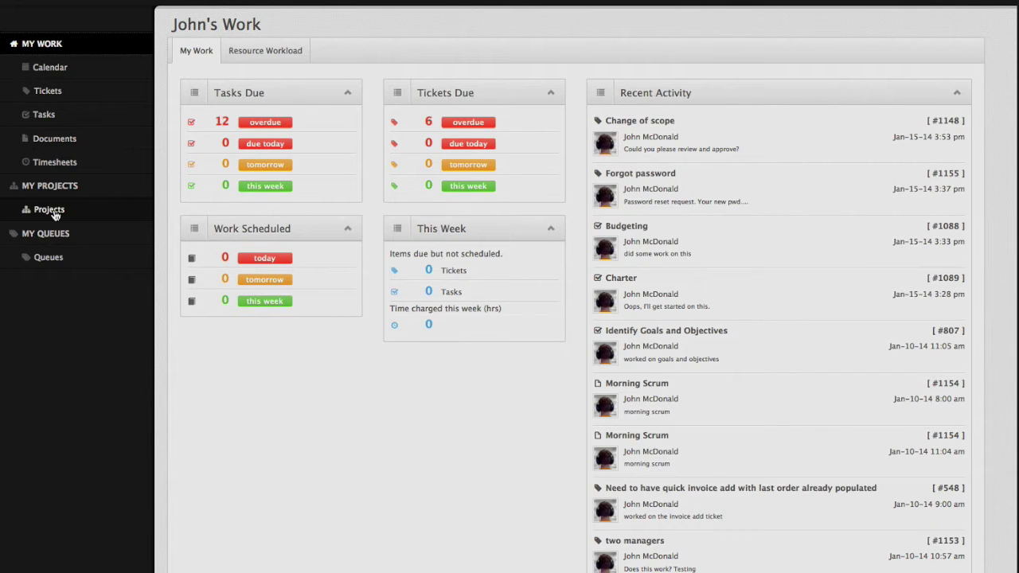
# Open the Projects page from the MY PROJECTS section of the sidebar.
pyautogui.click(49, 210)
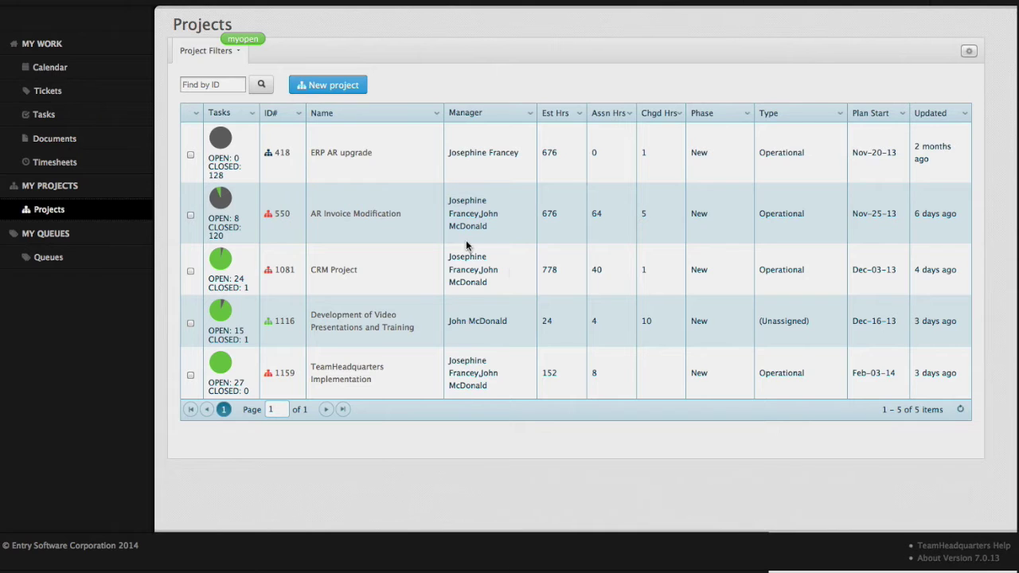
# Check the Project Filters dropdown while the five myopen projects load.
pyautogui.click(224, 51)
# Show a Work Container column, all Internal, positioned right after Est Hrs.
pyautogui.click(436, 117)
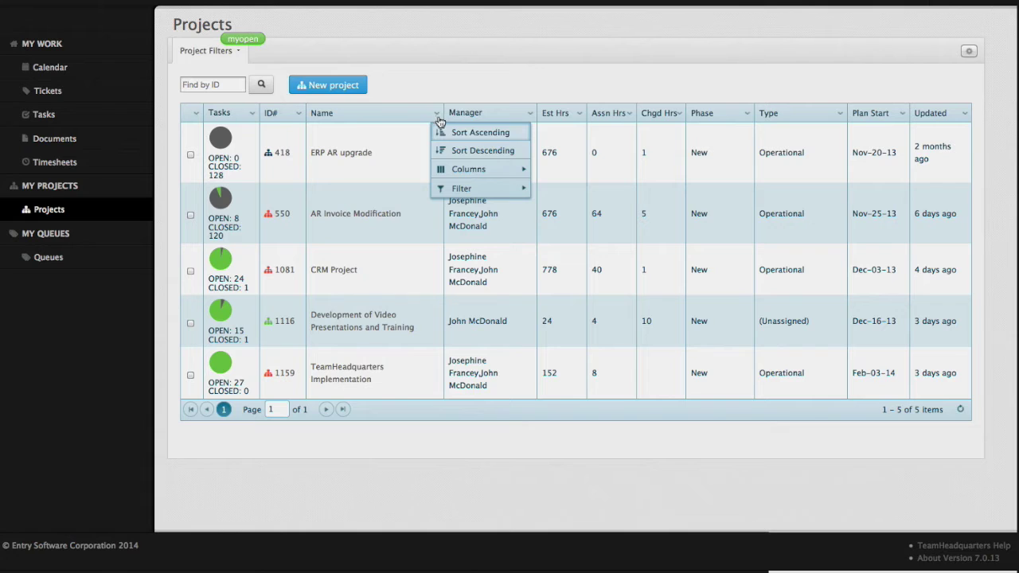
pyautogui.moveTo(493, 169)
pyautogui.scroll(-1, 567, 191)
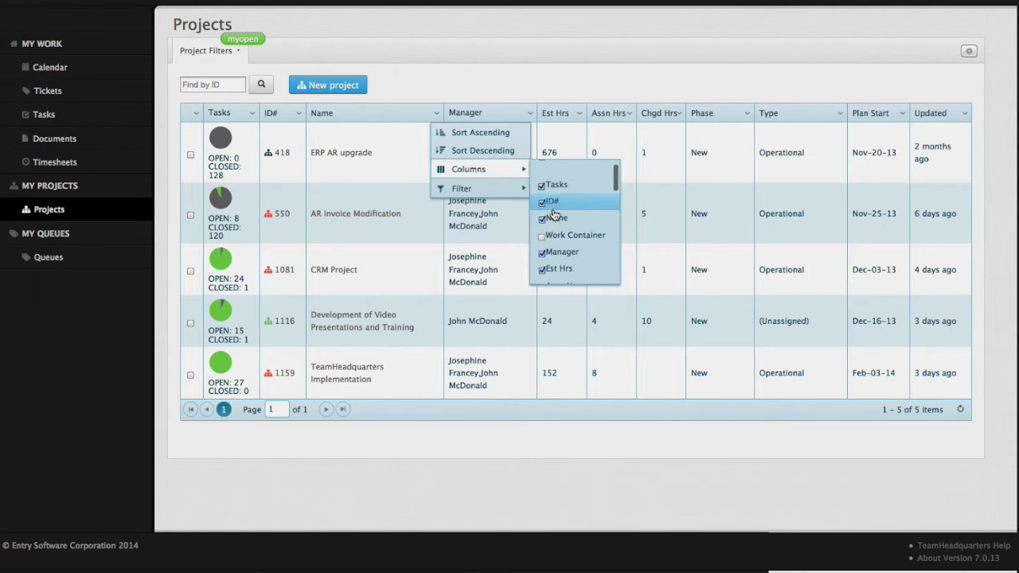
pyautogui.click(542, 236)
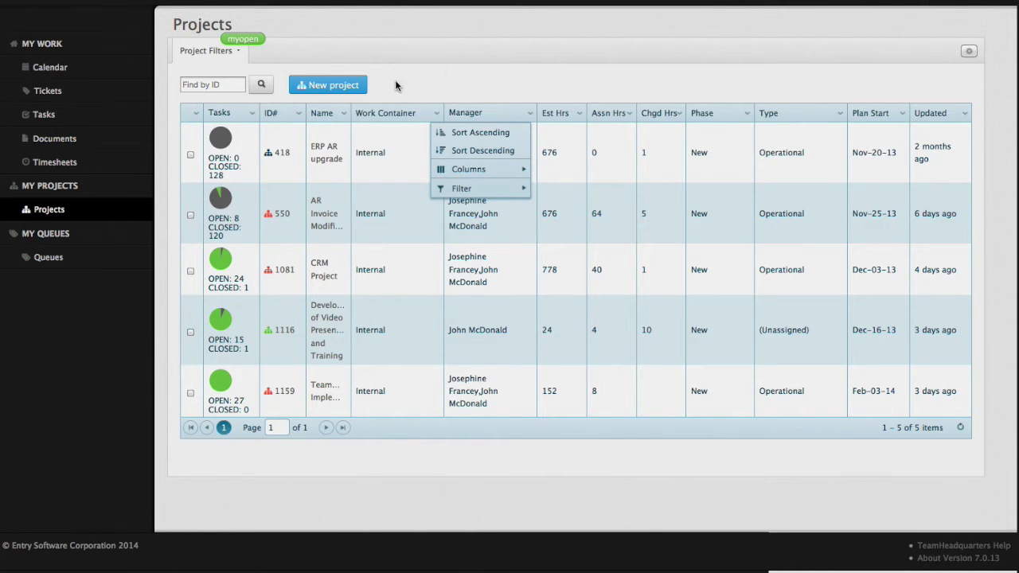
pyautogui.moveTo(385, 113); pyautogui.dragTo(519, 114)
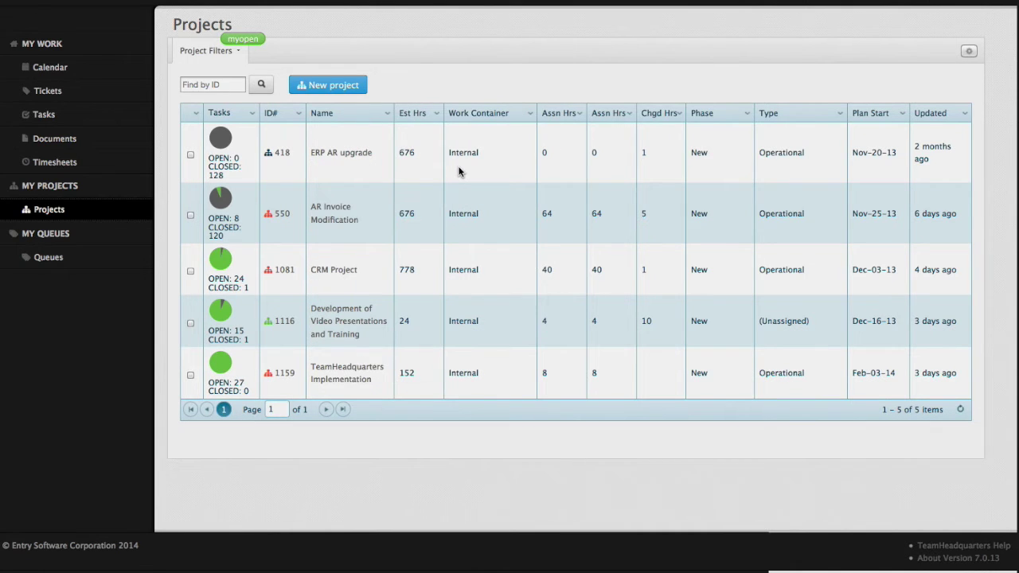
# Filter the Work Container column to values containing 'internal'.
pyautogui.click(531, 113)
pyautogui.moveTo(572, 189)
pyautogui.click(678, 207)
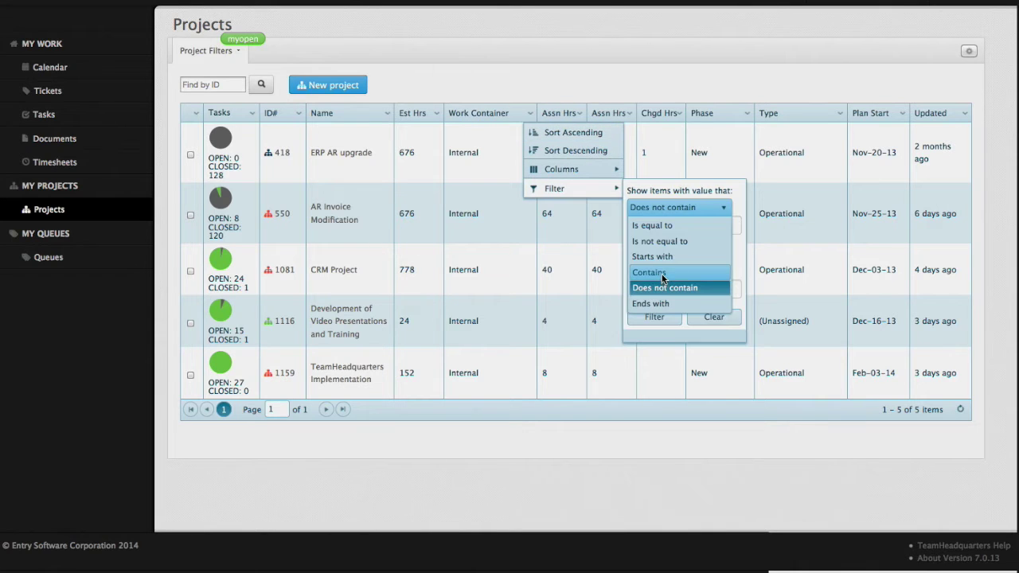
pyautogui.click(665, 276)
pyautogui.click(667, 226)
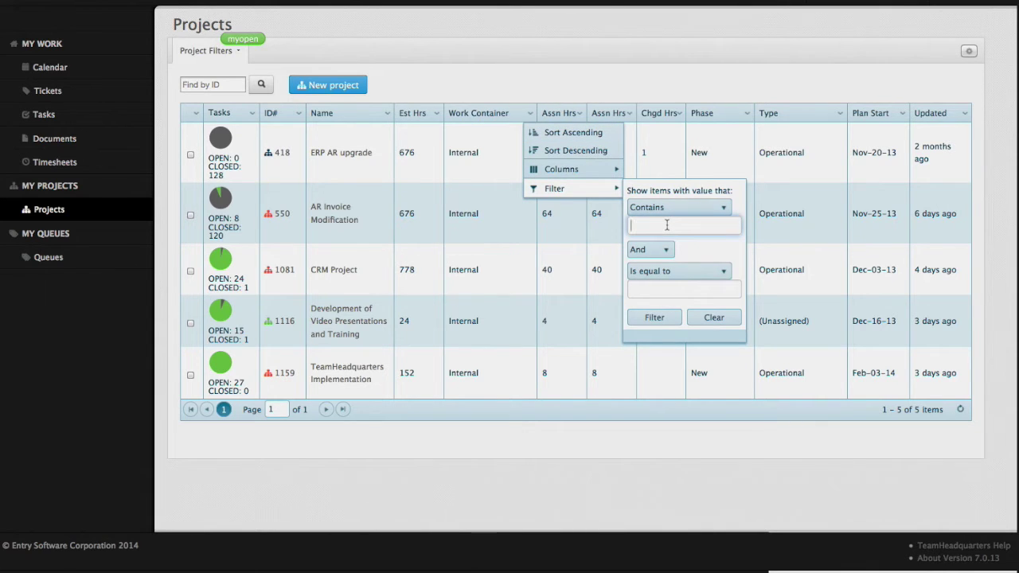
pyautogui.write('internal')
pyautogui.click(656, 318)
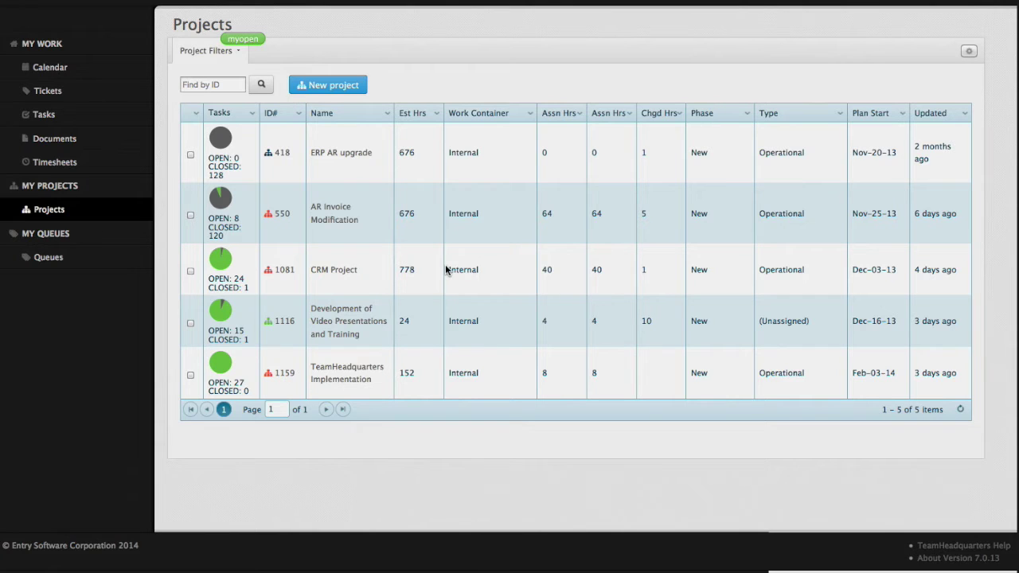
# Filter the Type column to values containing 'unassigned', leaving only project 1116.
pyautogui.click(841, 116)
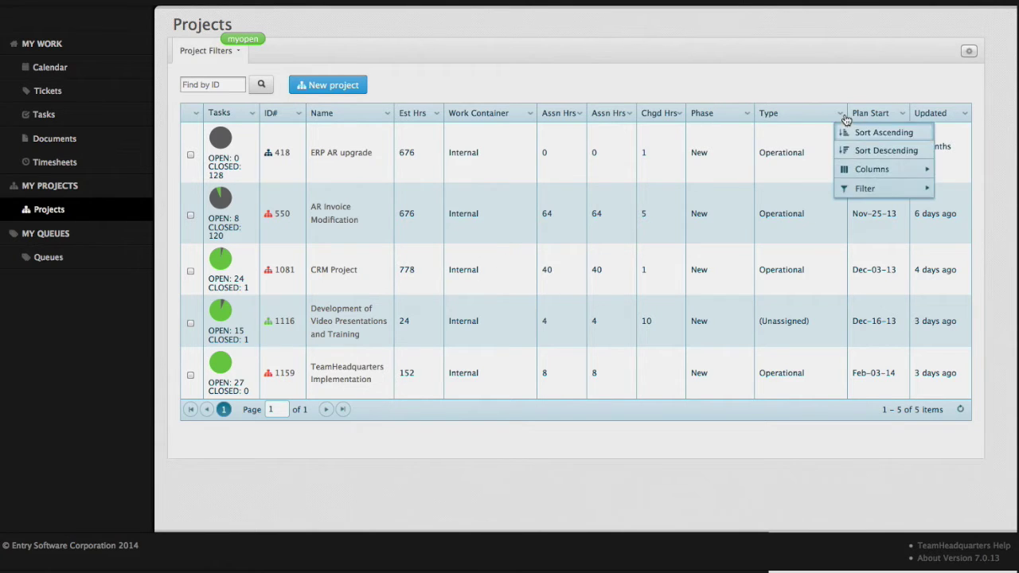
pyautogui.moveTo(848, 189)
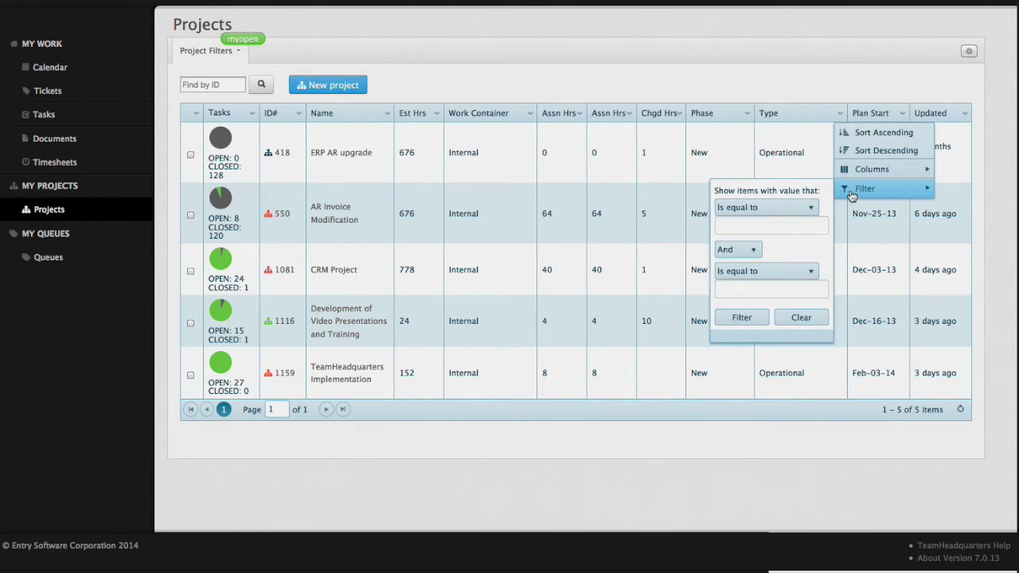
pyautogui.click(752, 209)
pyautogui.click(748, 261)
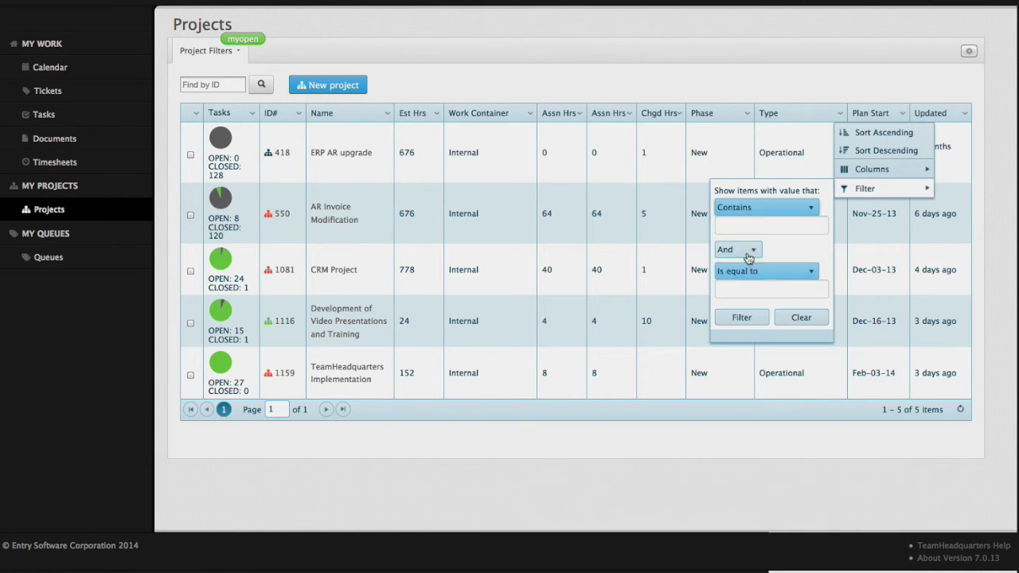
pyautogui.click(750, 227)
pyautogui.write('unsa')
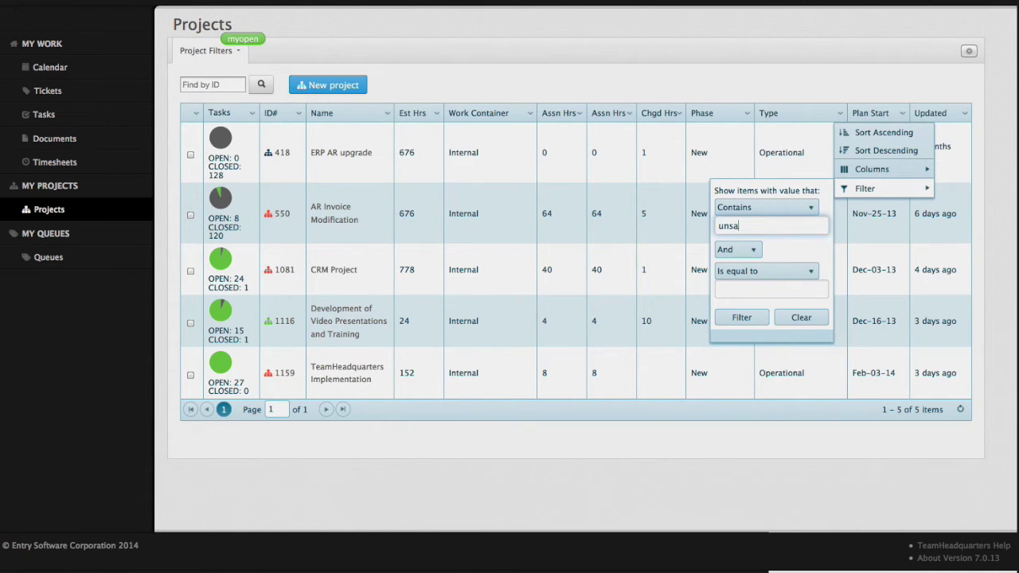
pyautogui.press('BackSpace')
pyautogui.press('BackSpace')
pyautogui.write('assigned')
pyautogui.press('Return')
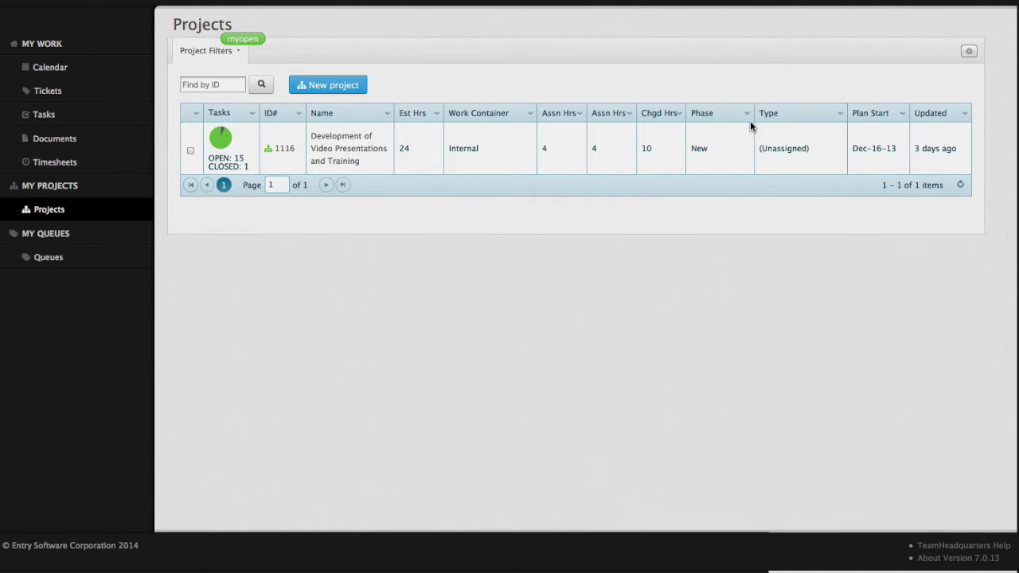
# Save the filtered view as a project filter named 'unassigned projects'.
pyautogui.click(969, 53)
pyautogui.write('u')
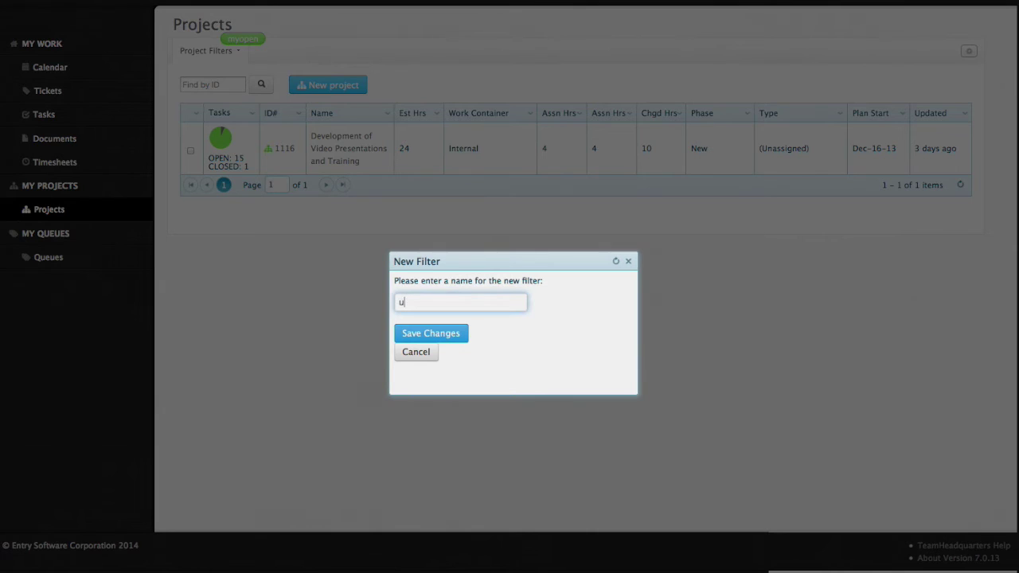
pyautogui.press('BackSpace')
pyautogui.write('unassigned projects')
pyautogui.click(444, 337)
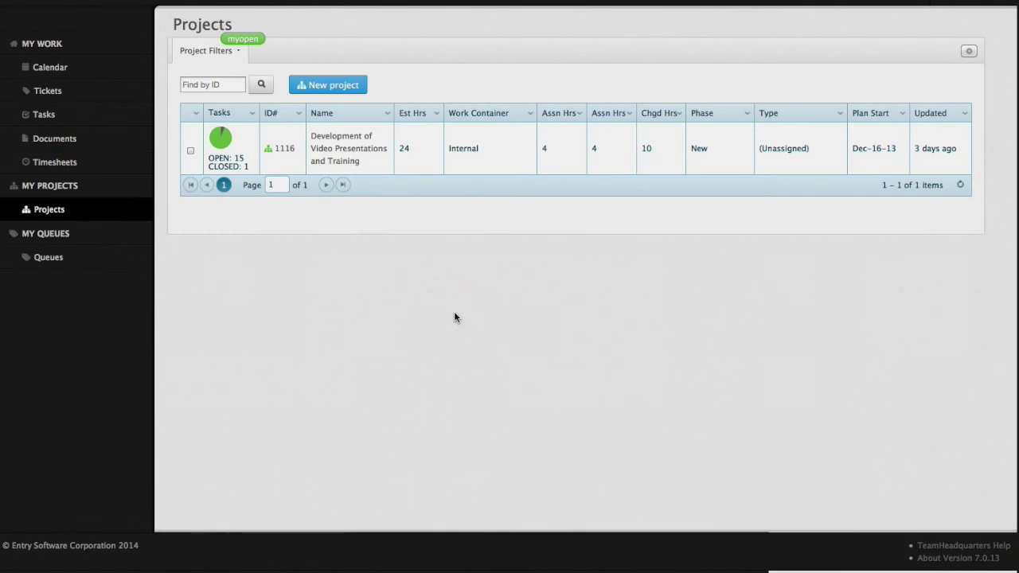
# Apply the 'unassigned projects' filter, then return the Projects list to My open projects.
pyautogui.click(208, 51)
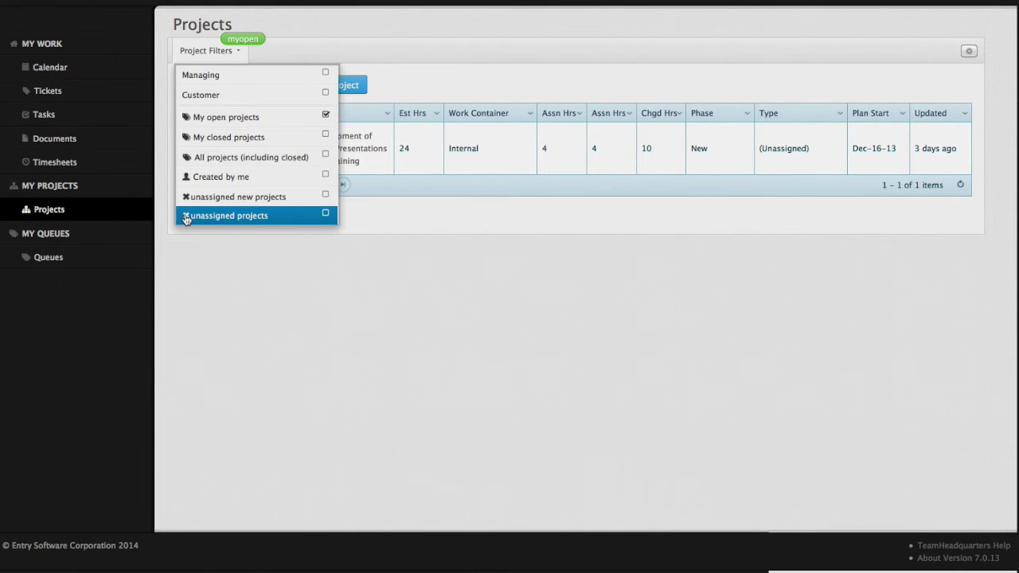
pyautogui.click(325, 212)
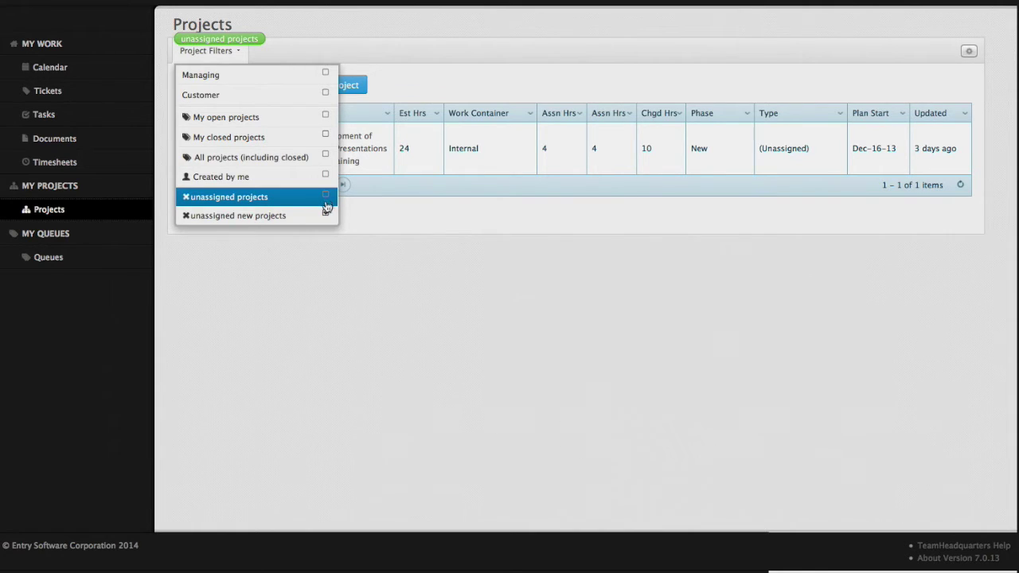
pyautogui.click(328, 199)
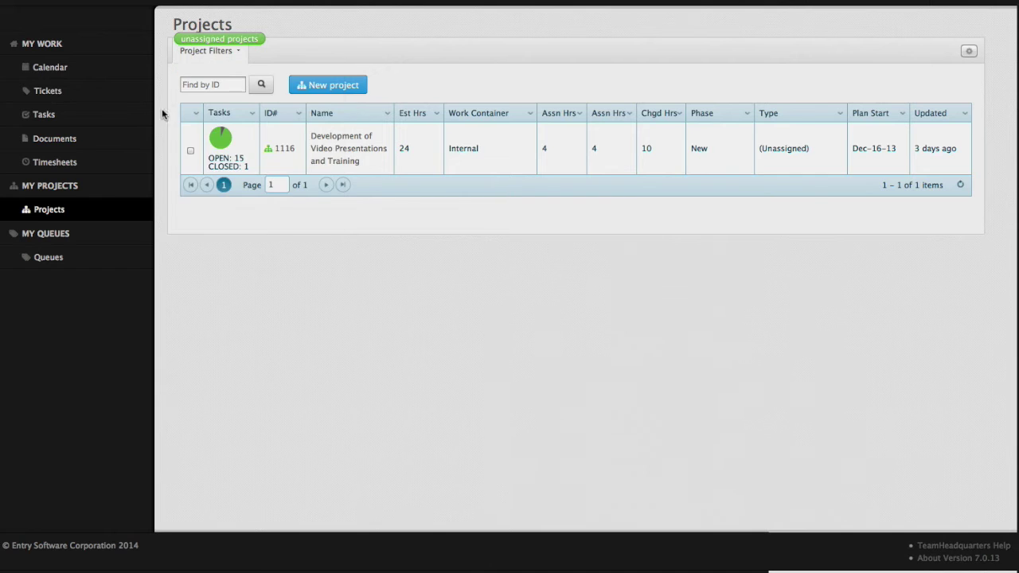
pyautogui.click(53, 189)
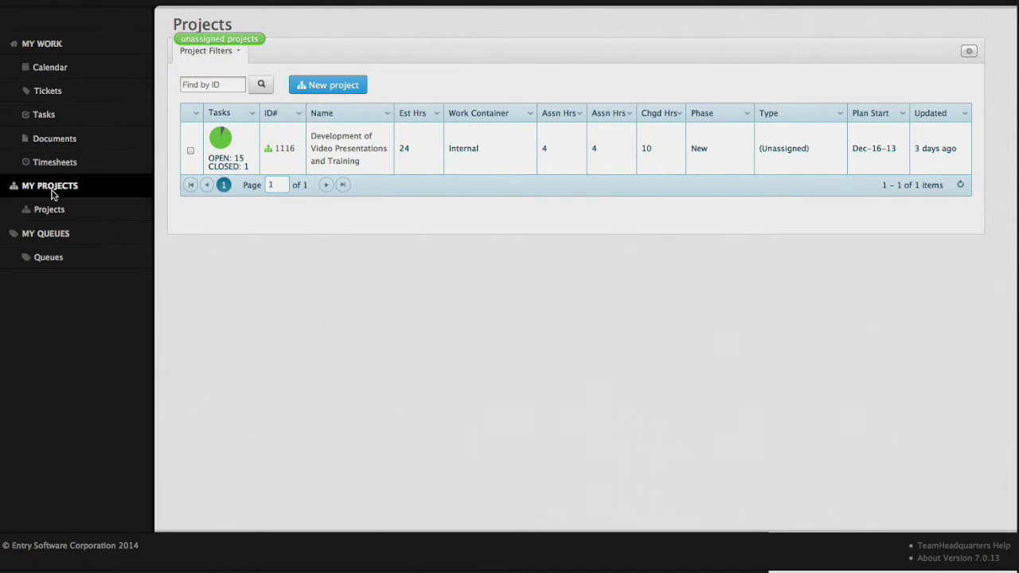
pyautogui.click(49, 208)
pyautogui.moveTo(199, 75)
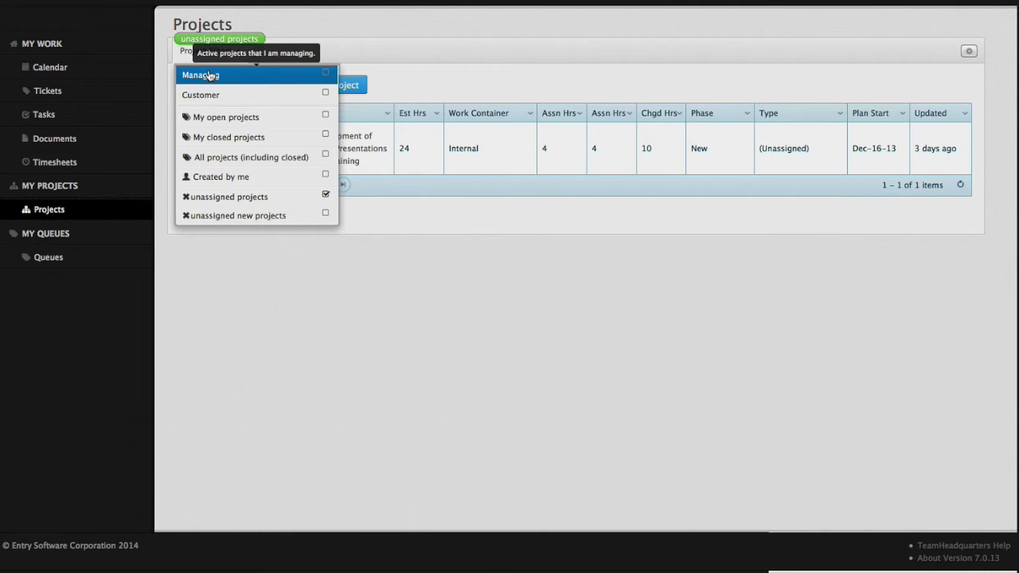
pyautogui.click(326, 116)
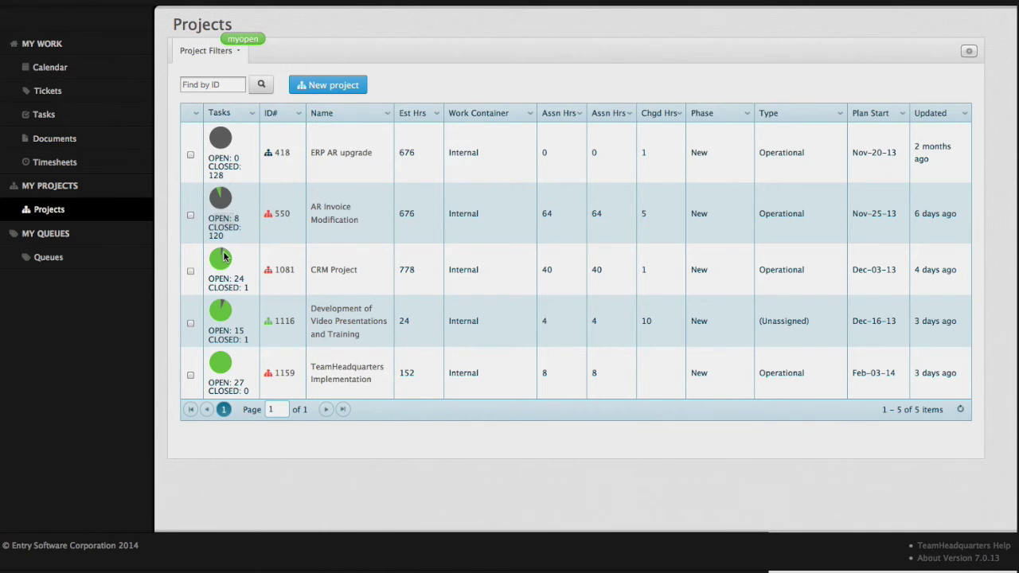
pyautogui.moveTo(223, 258)
pyautogui.moveTo(268, 213)
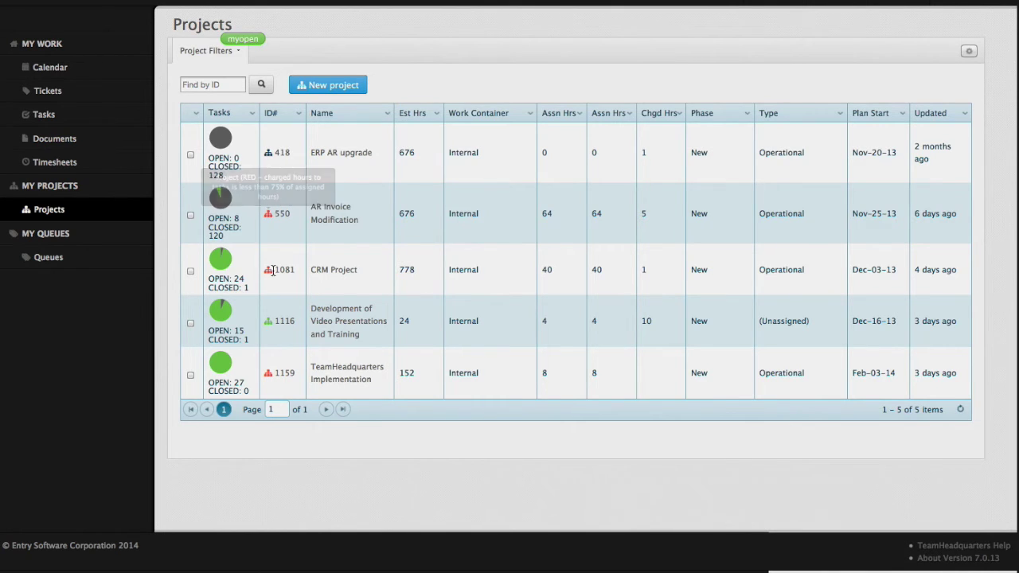
pyautogui.moveTo(269, 321)
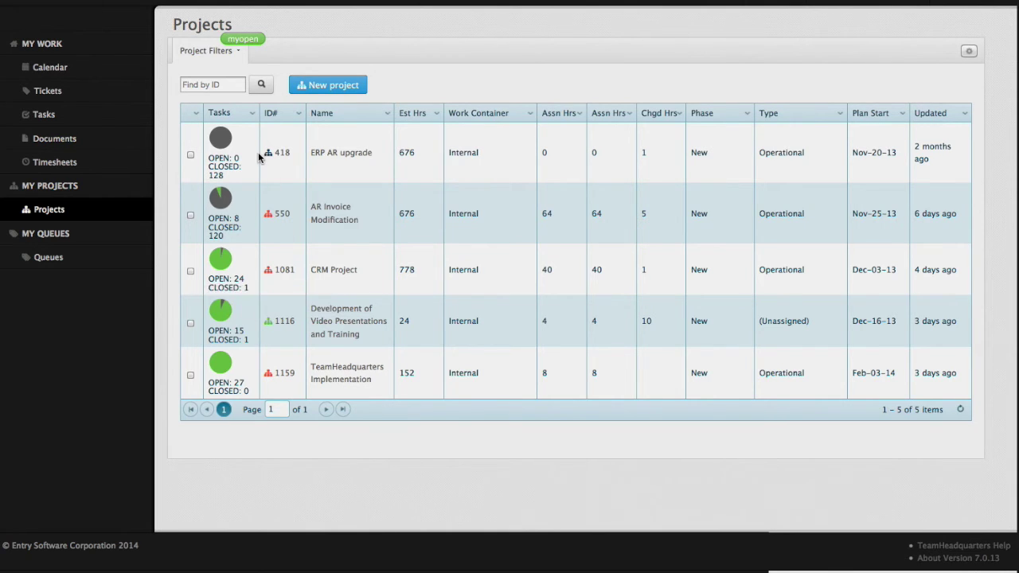
# Open projects 418 and 550 in separate tabs, then view ERP AR upgrade's overview.
pyautogui.moveTo(268, 153)
pyautogui.click(282, 153)
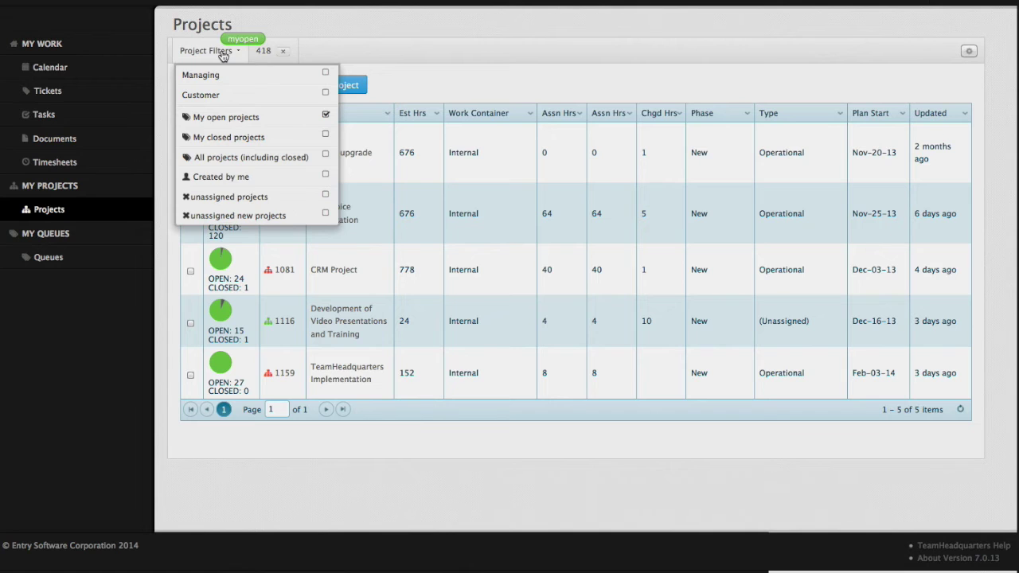
pyautogui.click(340, 209)
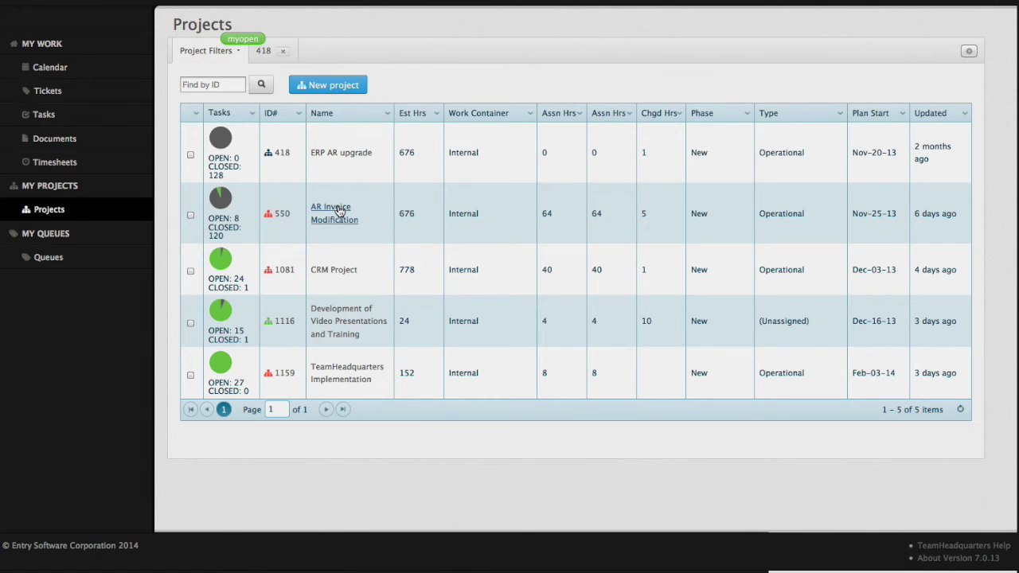
pyautogui.click(314, 51)
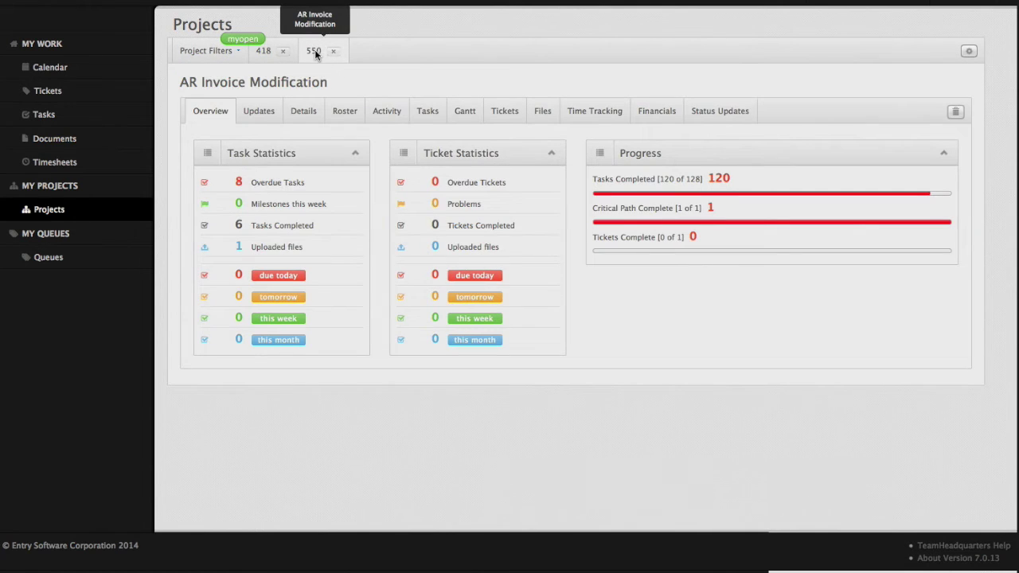
pyautogui.click(263, 51)
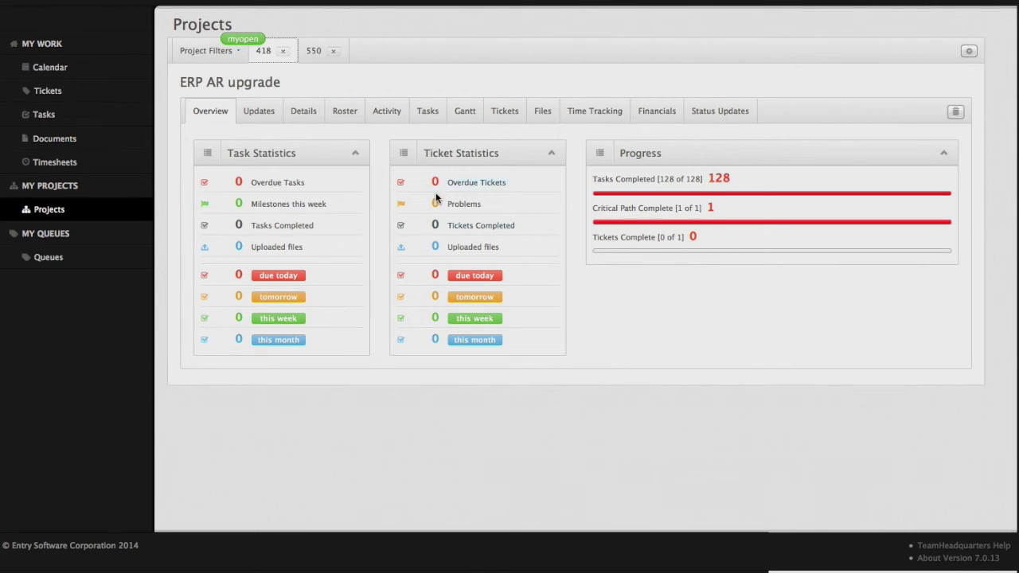
# Expand Upload Files and project editing on ERP AR upgrade's Updates tab, then view Details.
pyautogui.click(249, 116)
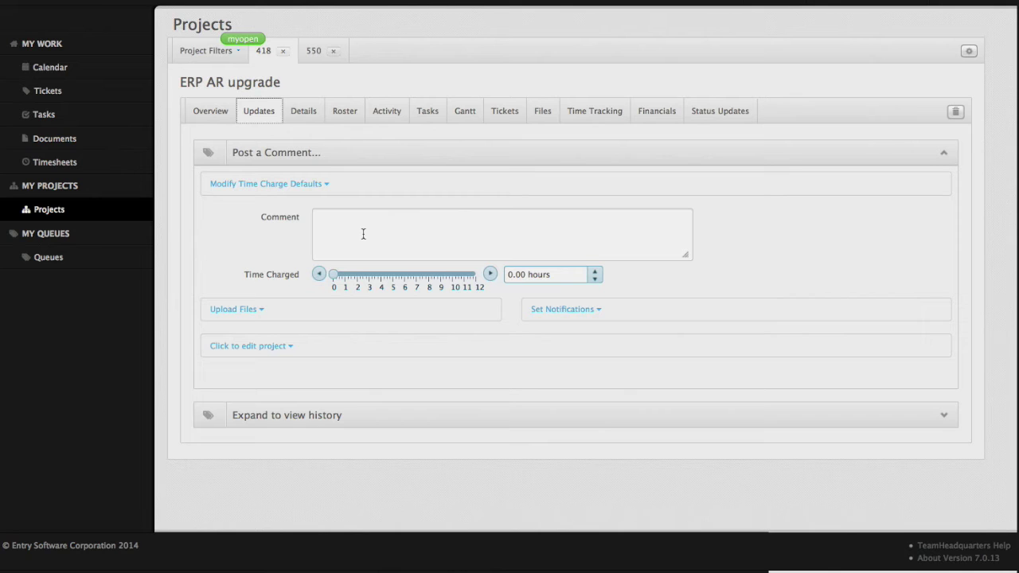
pyautogui.click(241, 311)
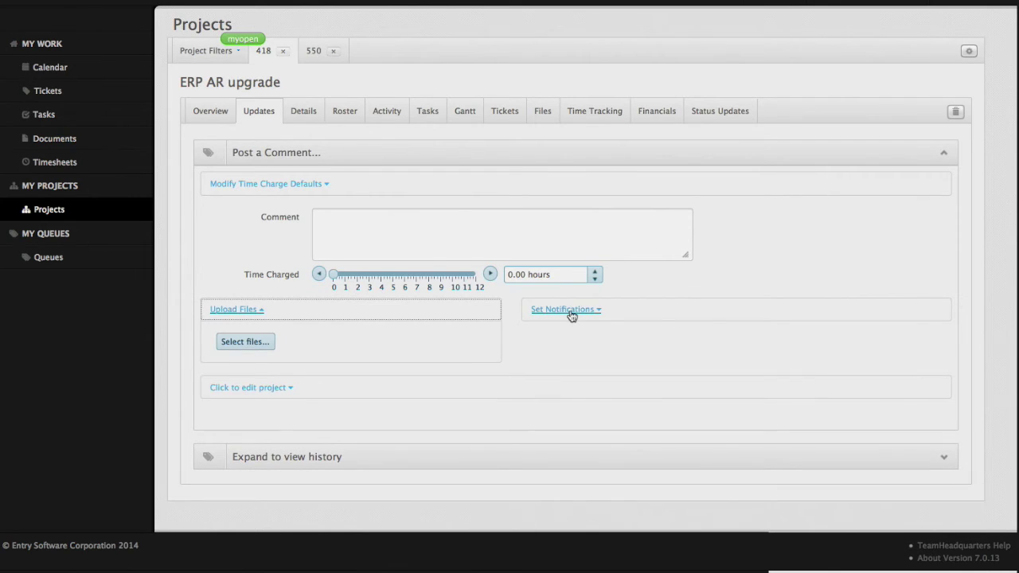
pyautogui.click(254, 389)
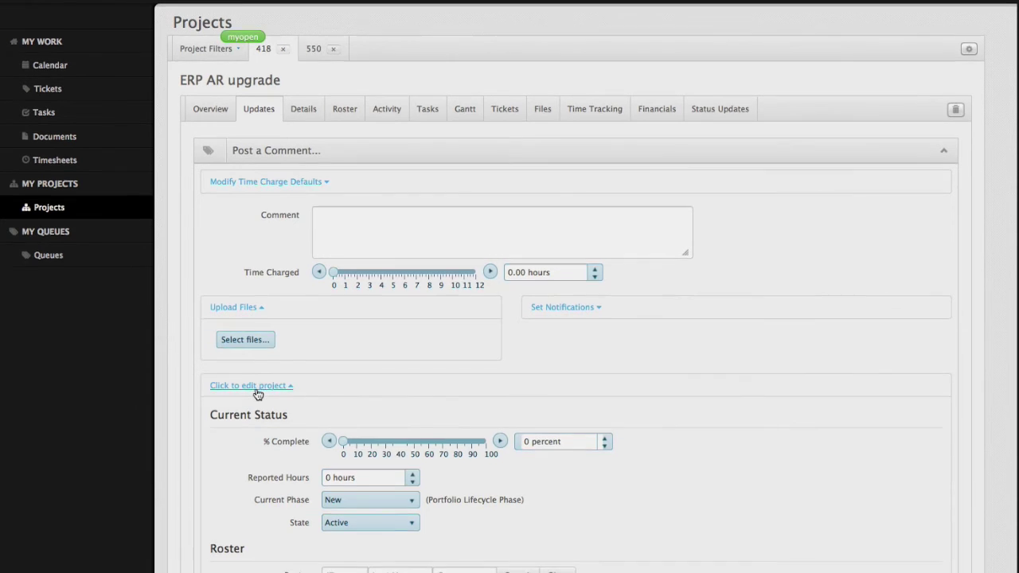
pyautogui.scroll(-2, 256, 393)
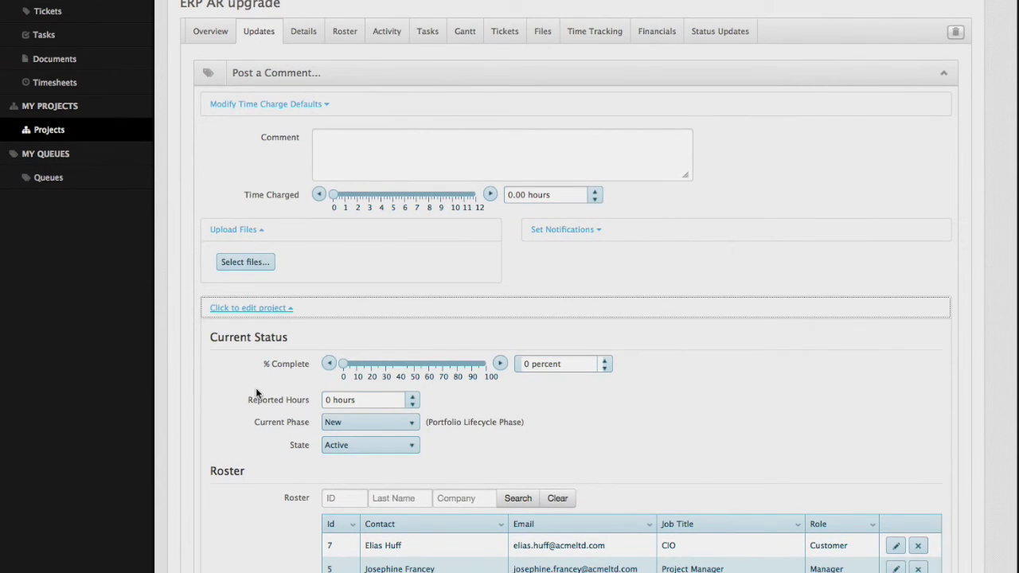
pyautogui.click(301, 31)
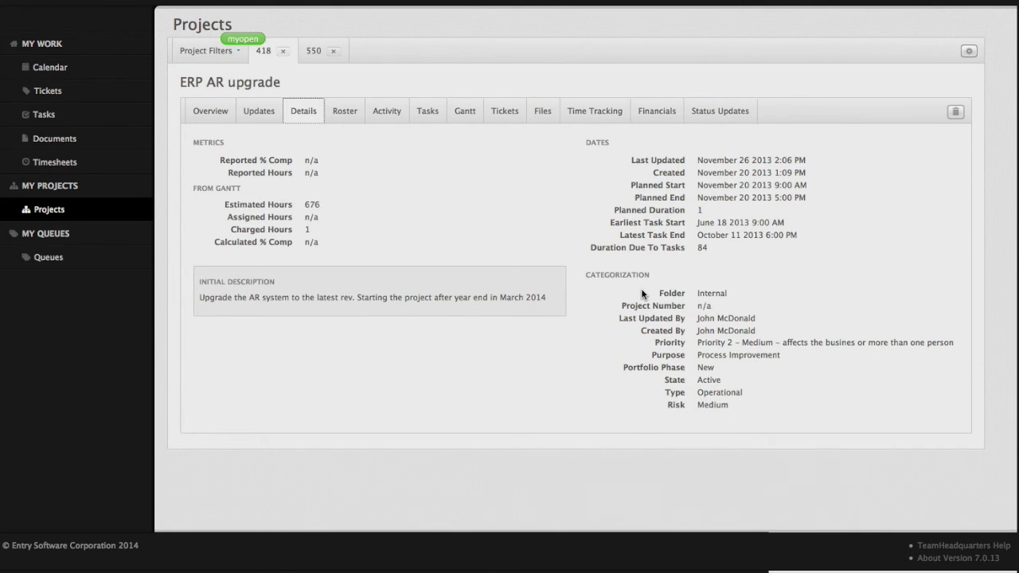
# Switch from ERP AR upgrade's details to its roster of four contacts.
pyautogui.click(347, 111)
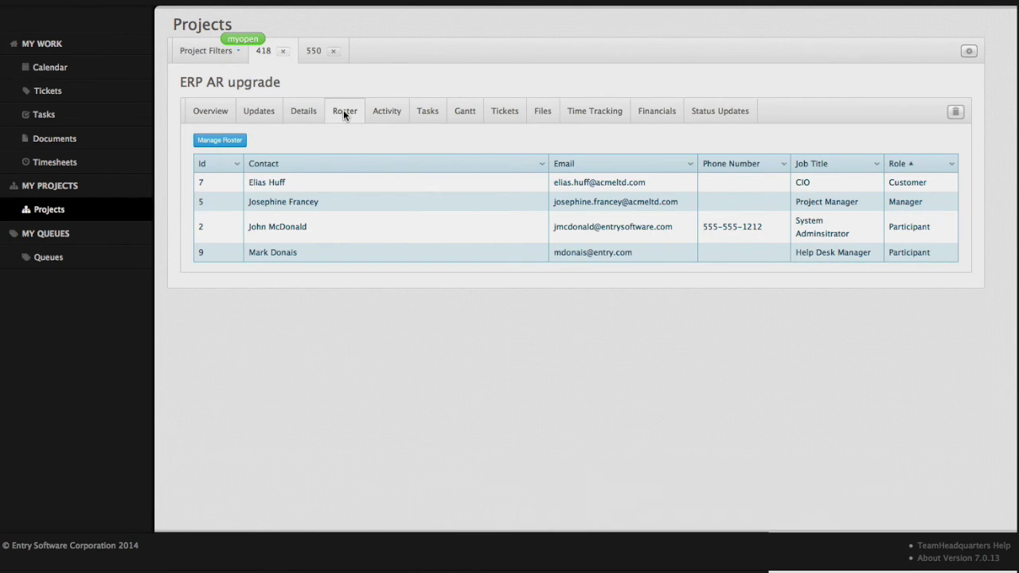
# Look over the Manage Roster form, then go to ERP AR upgrade's Activity feed.
pyautogui.click(231, 143)
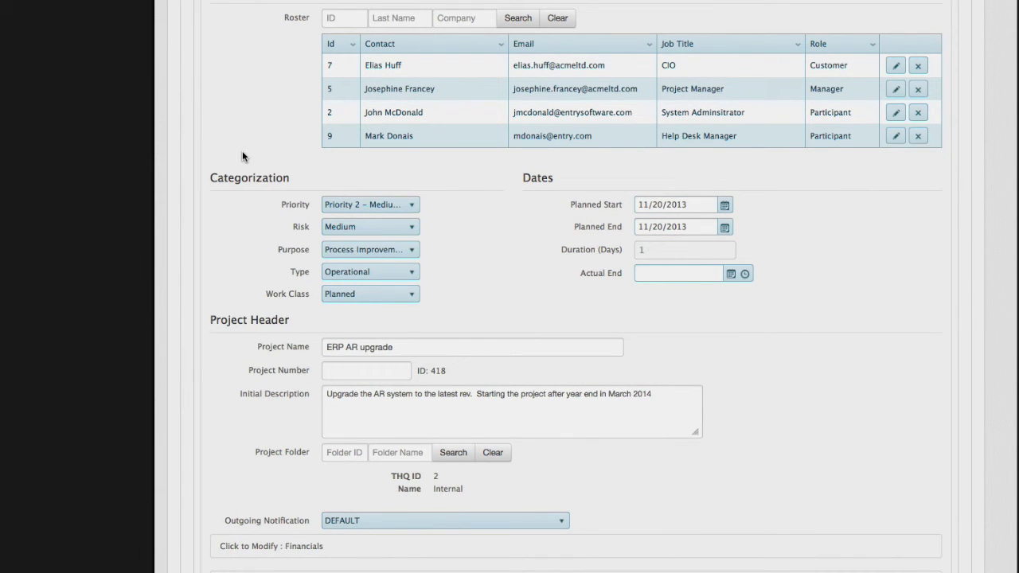
pyautogui.scroll(7, 242, 151)
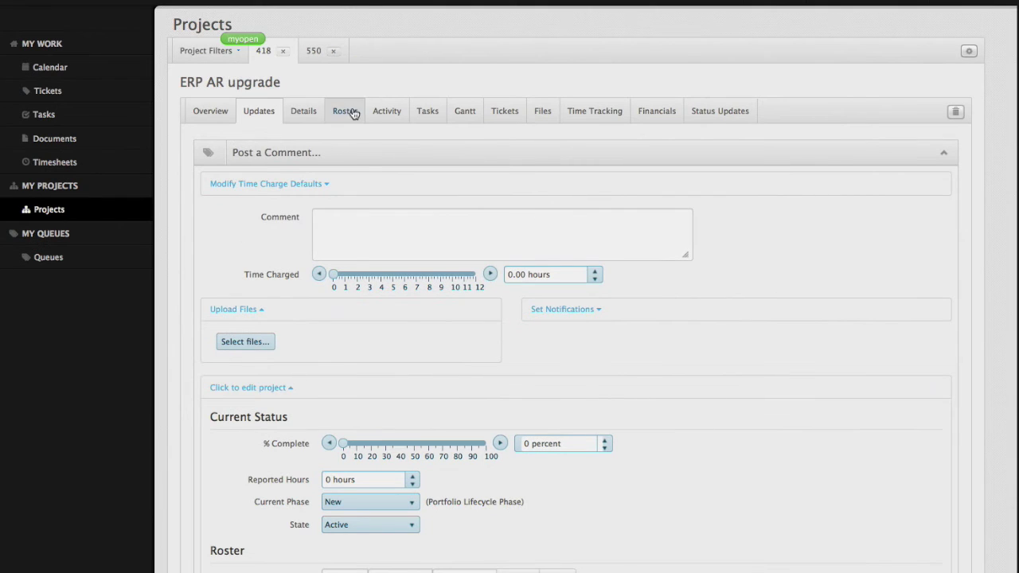
pyautogui.click(381, 112)
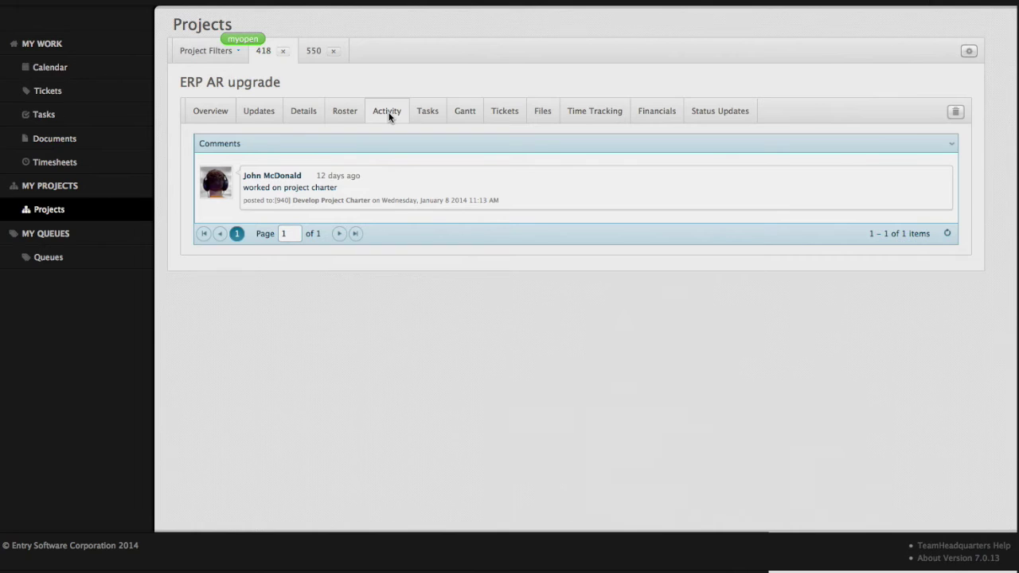
pyautogui.click(389, 115)
# Open the Project Management (PM) task's details from the task list, then view the Gantt chart.
pyautogui.click(422, 113)
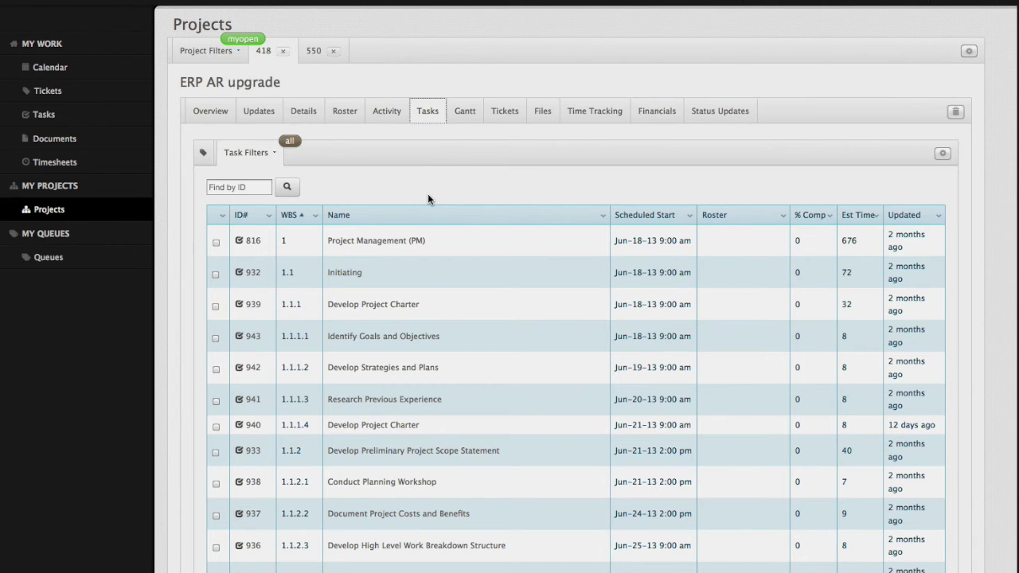
pyautogui.click(403, 241)
pyautogui.click(391, 241)
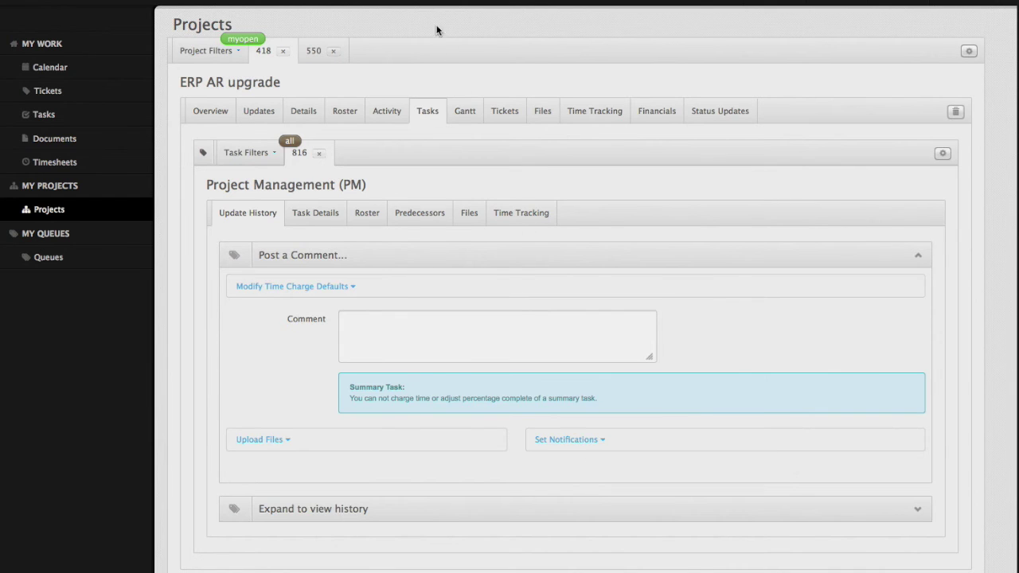
pyautogui.click(465, 111)
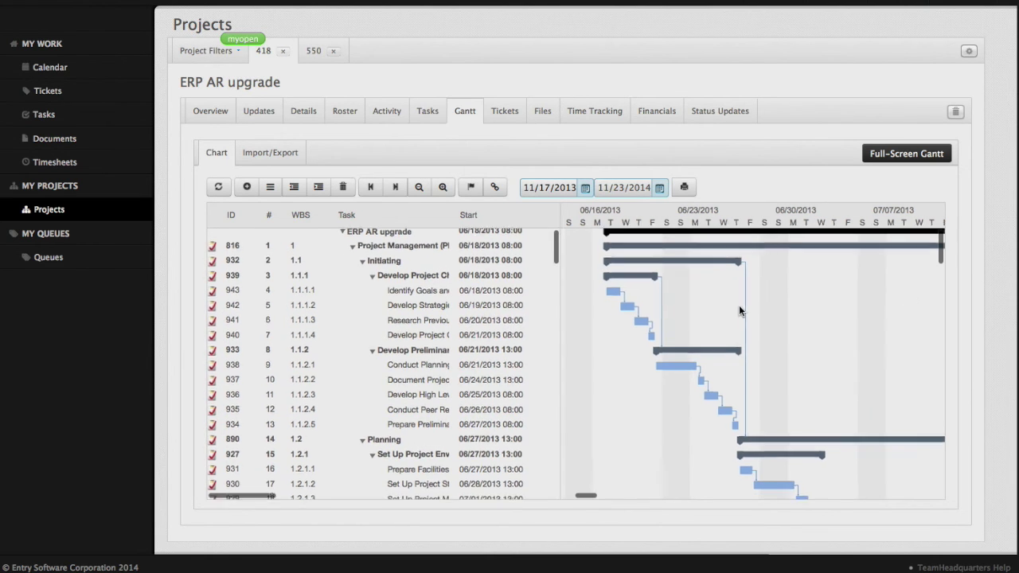
# Scroll through the ERP AR upgrade project's Gantt chart.
pyautogui.scroll(-3, 739, 306)
pyautogui.scroll(-8, 739, 310)
pyautogui.scroll(12, 739, 311)
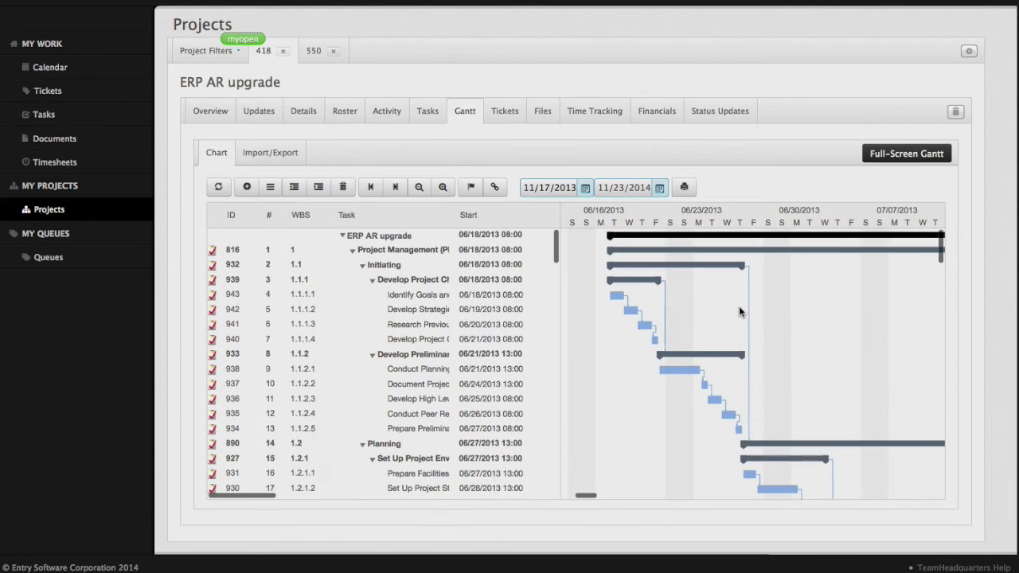
# View the Gantt chart full-screen, return to the project page, and scroll the timeline right.
pyautogui.click(899, 159)
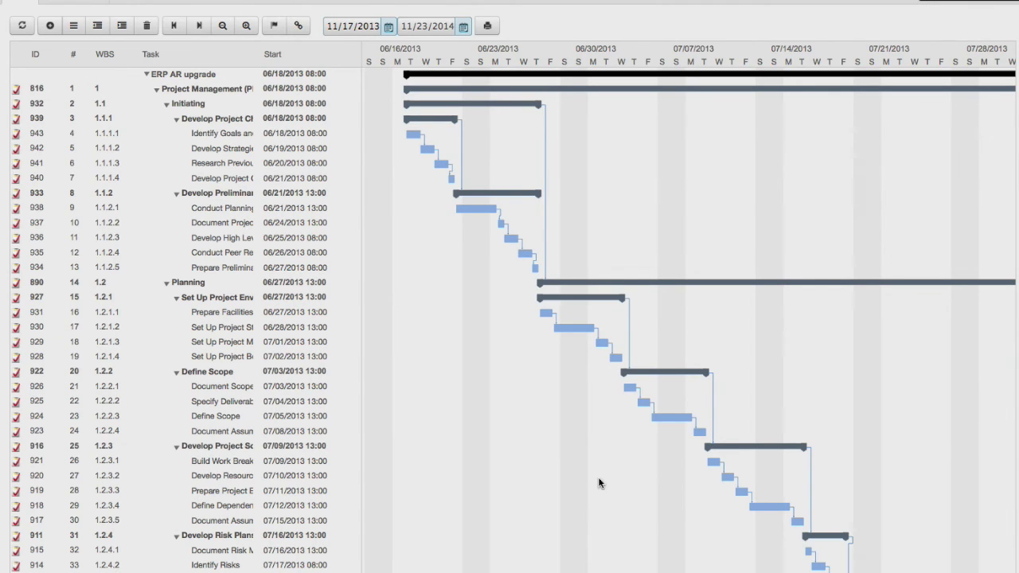
pyautogui.press('Escape')
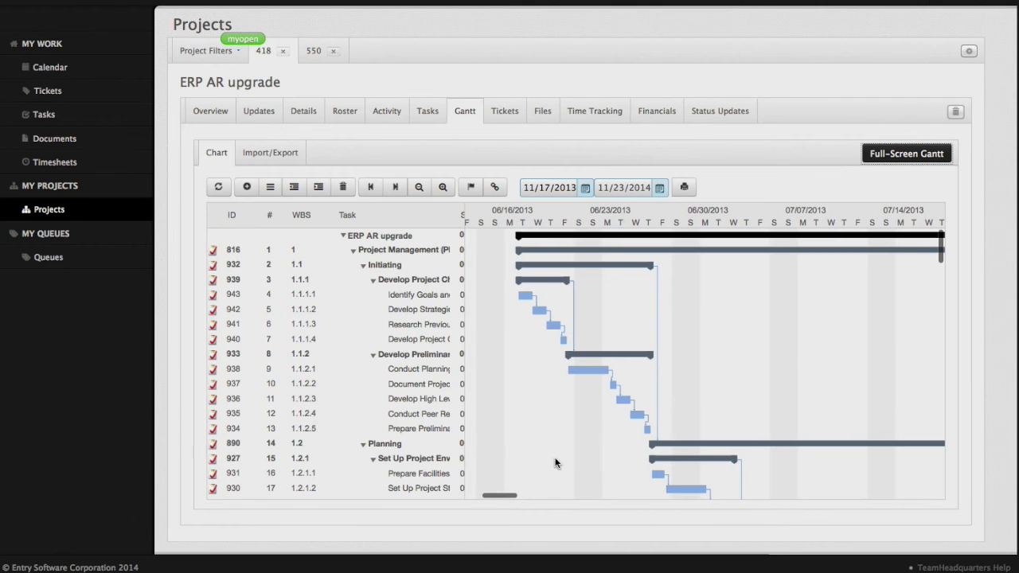
pyautogui.hscroll(2, 553, 461)
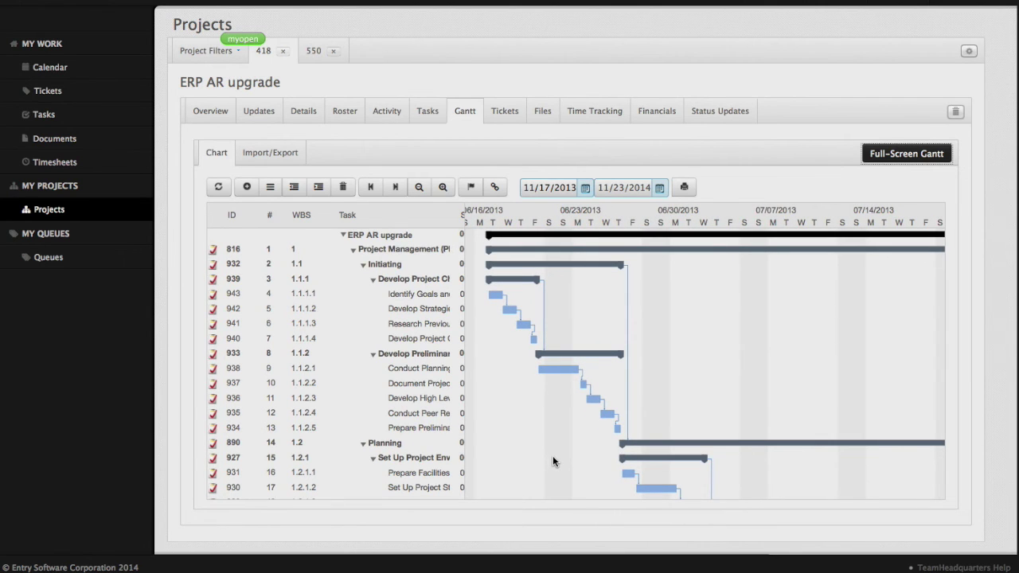
pyautogui.click(465, 111)
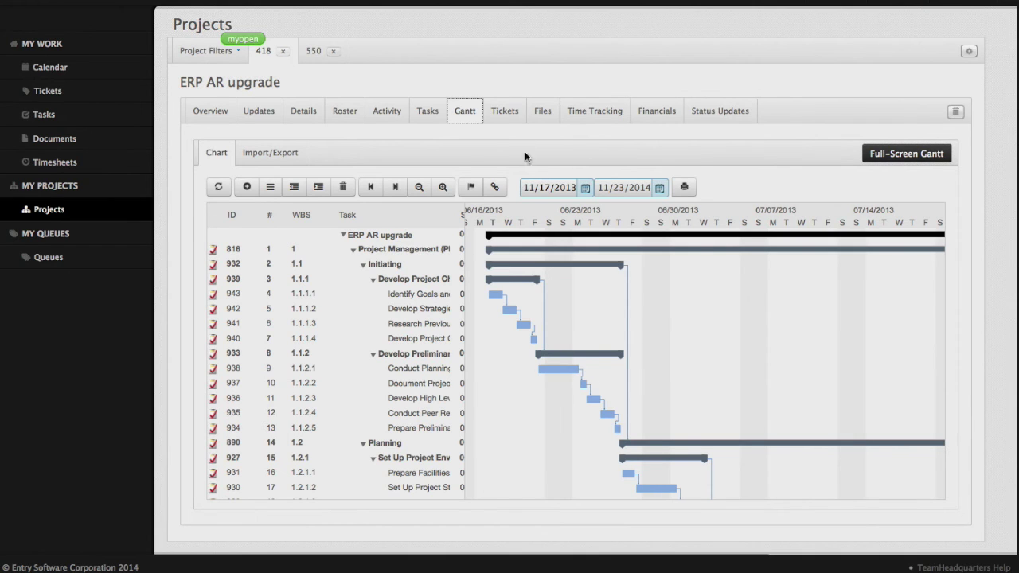
# Check the one unassigned new ticket, then view the project's empty Files list.
pyautogui.click(504, 117)
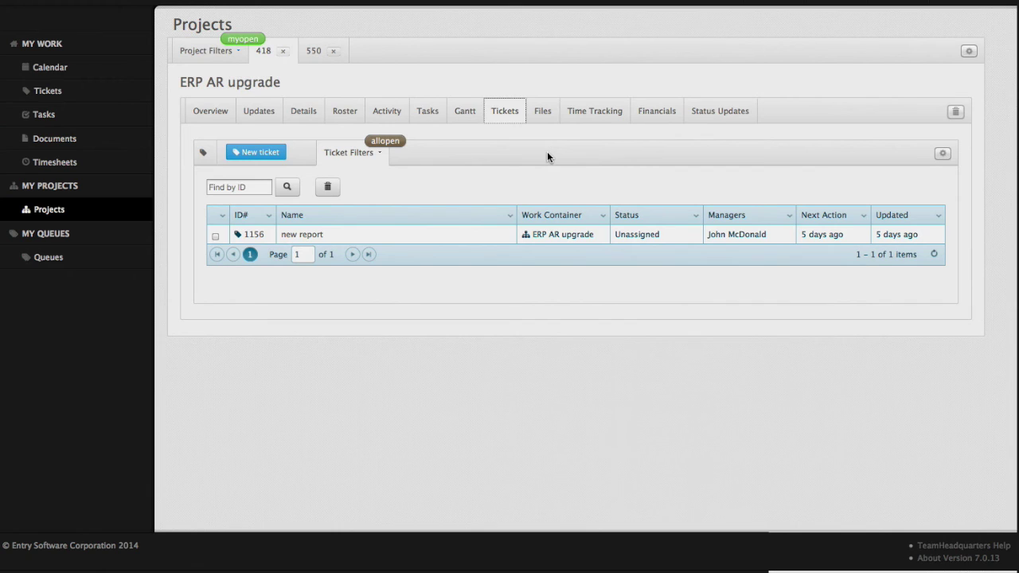
pyautogui.click(545, 110)
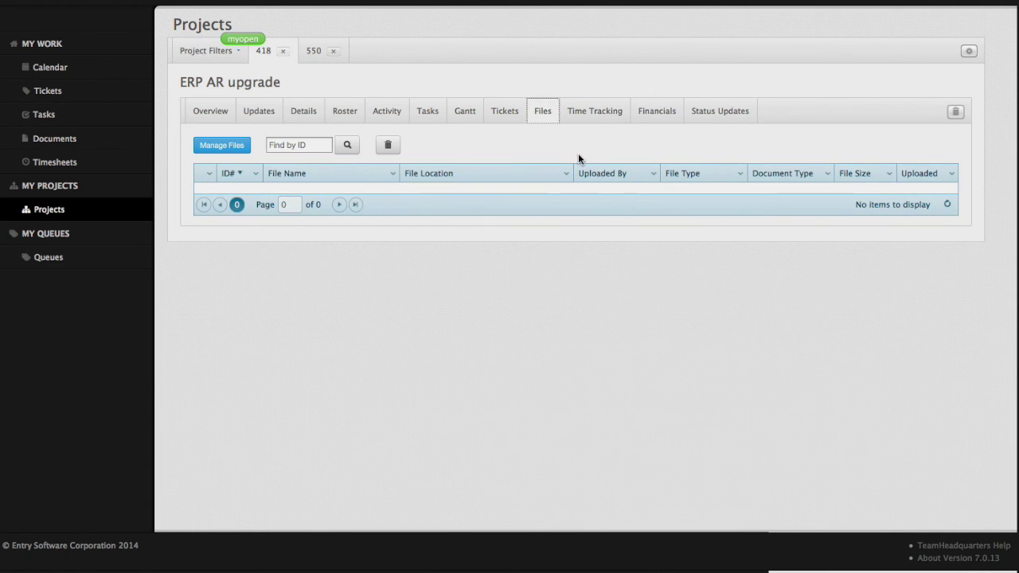
# Switch to AR Invoice Modification and list its files, including acme ltd. ar project charter.pdf.
pyautogui.click(314, 51)
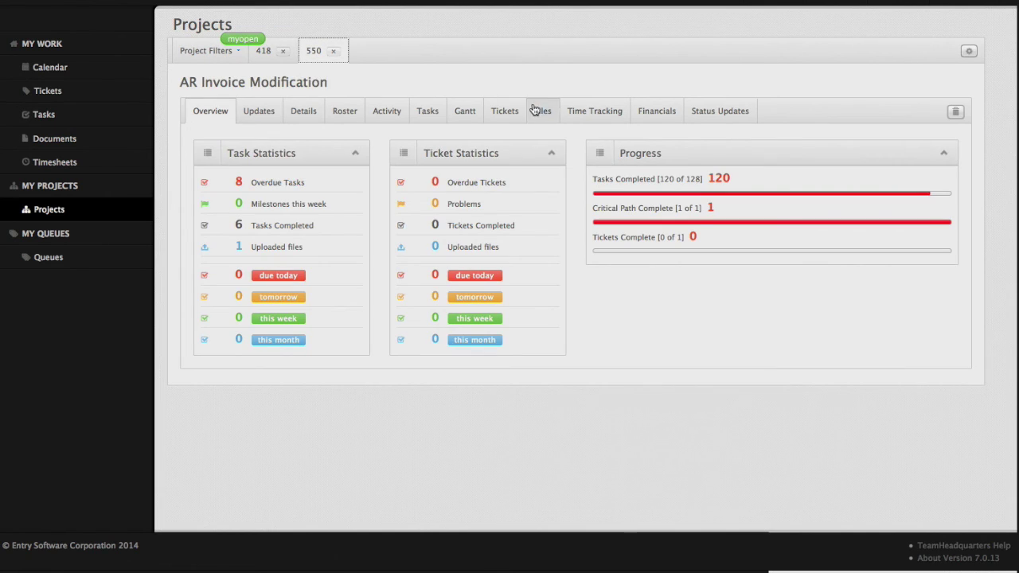
pyautogui.click(539, 109)
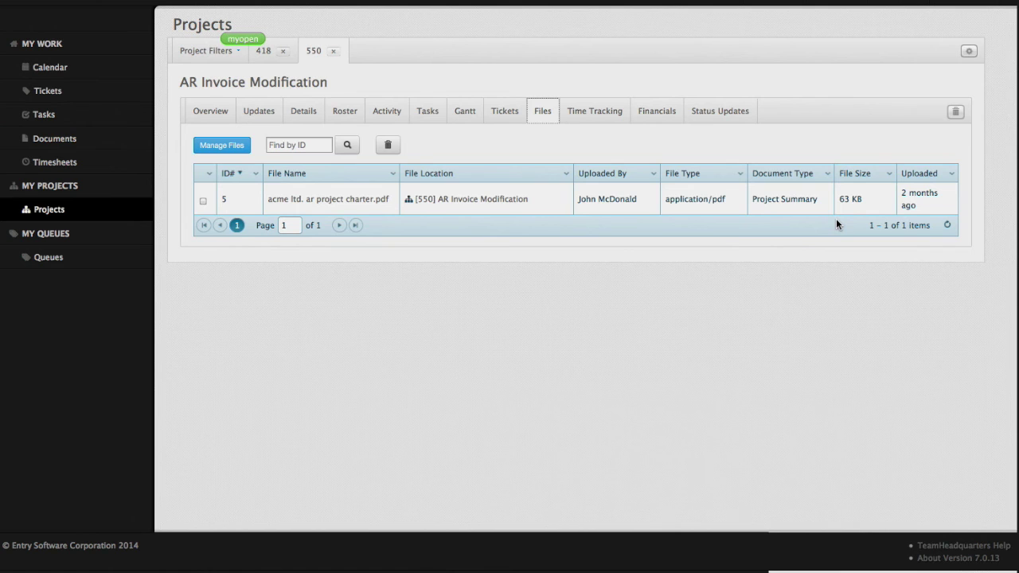
# Check the Time Tracking entries down to the total, then view the project's Financials figures.
pyautogui.click(576, 112)
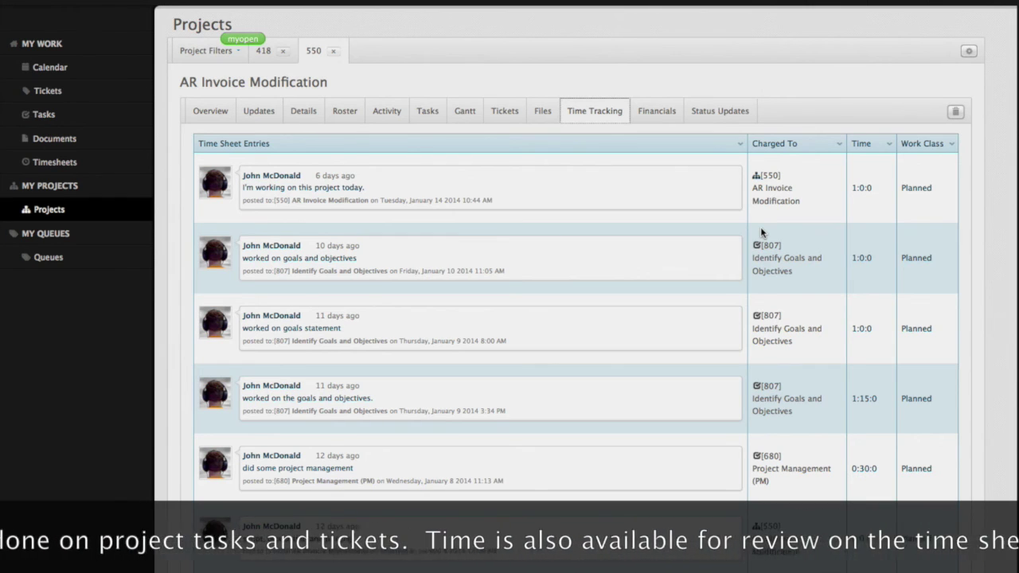
pyautogui.scroll(-5, 628, 230)
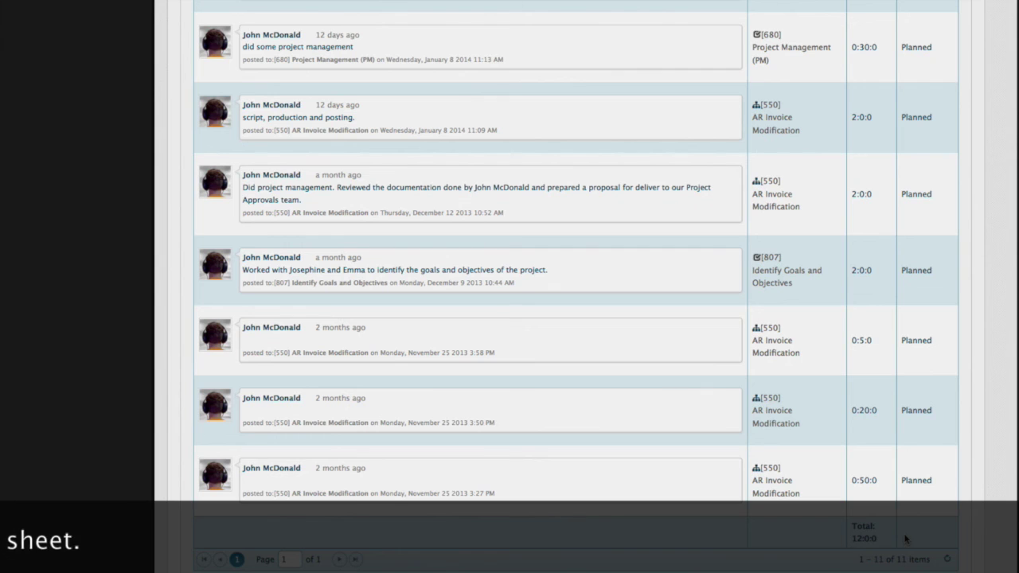
pyautogui.scroll(5, 905, 538)
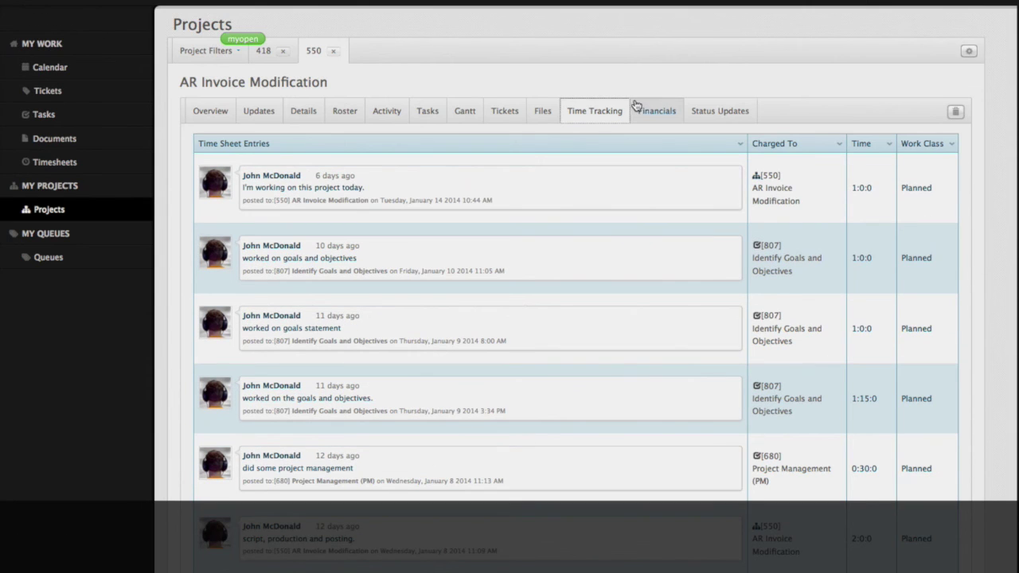
pyautogui.click(655, 109)
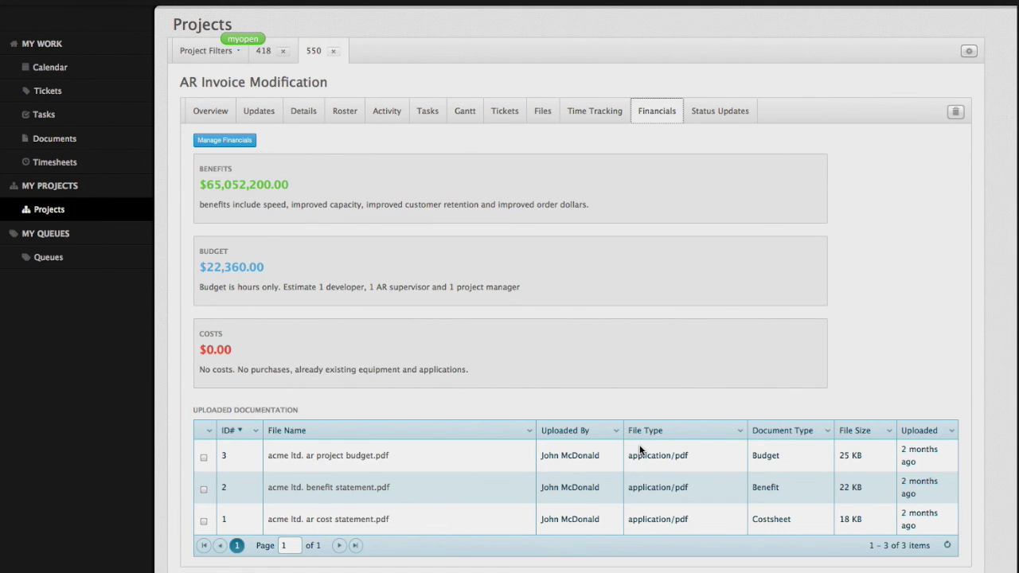
# Start a January 20th 2014 status report from Status Updates, then close the form.
pyautogui.click(710, 116)
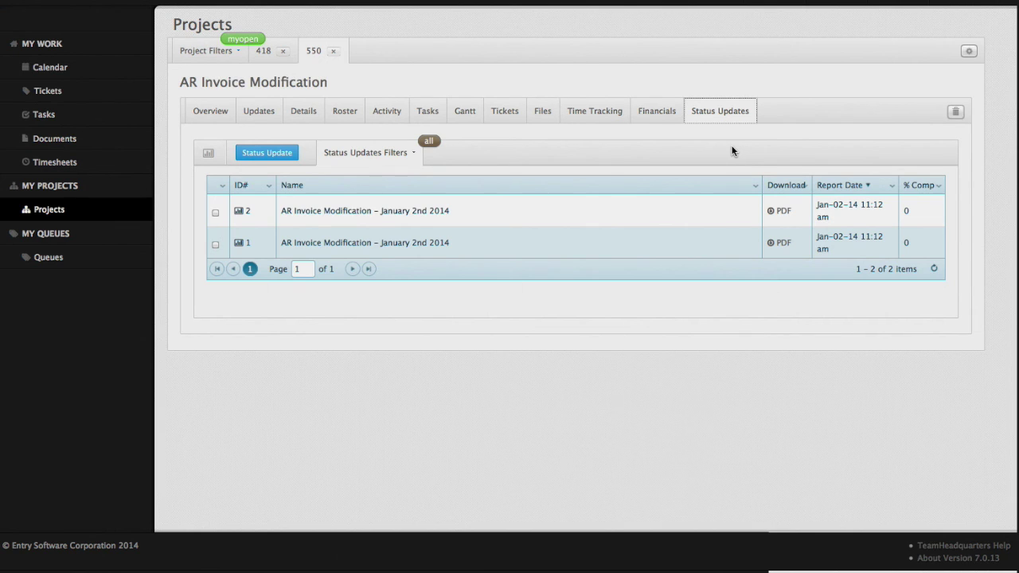
pyautogui.click(267, 154)
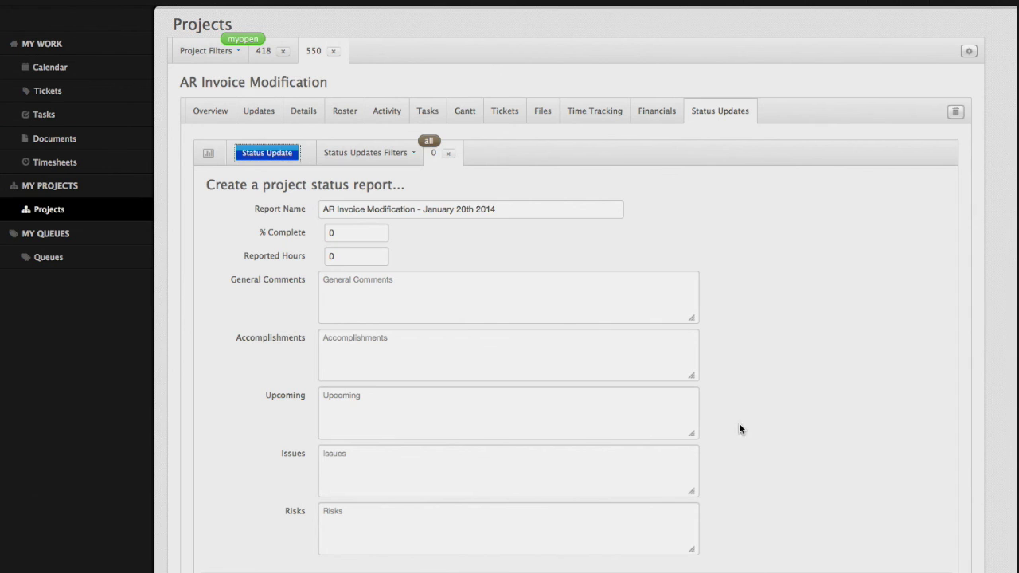
pyautogui.scroll(-1, 759, 386)
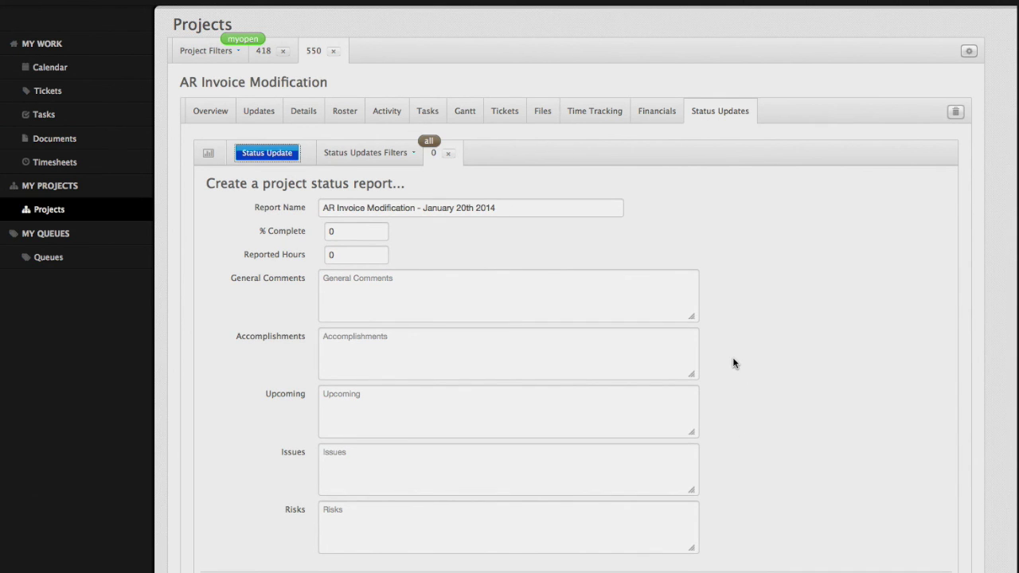
pyautogui.click(719, 111)
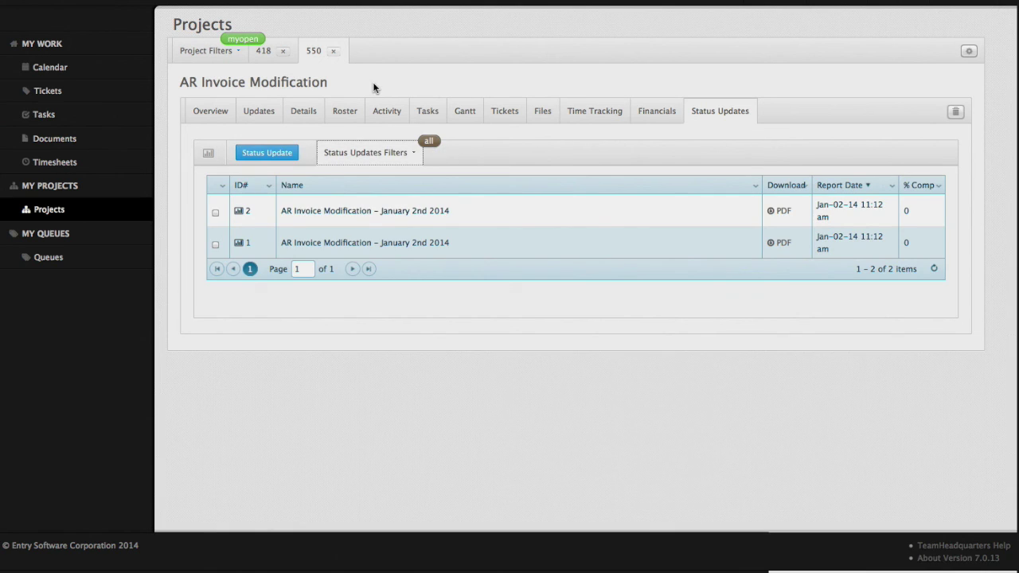